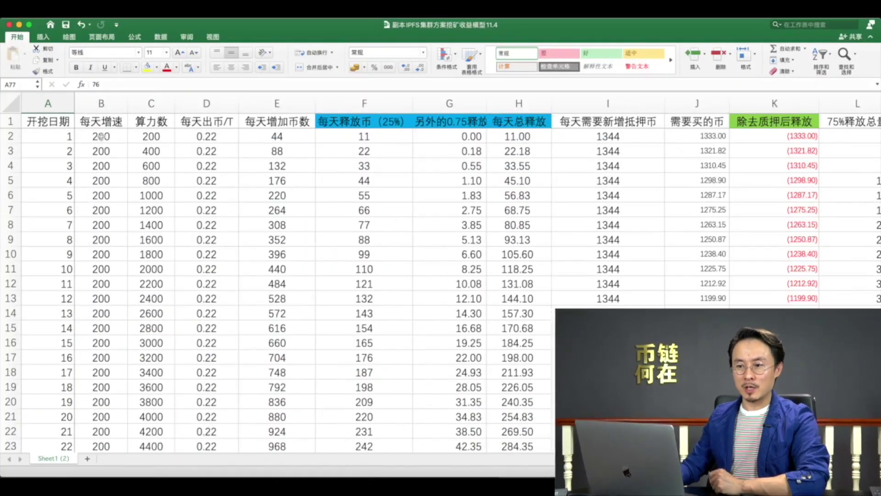
- Check the day-1 values from 每天增速 through 另外的0.75释放 and widen column G to fit its full header
{"action": "left_click", "coordinate": [114, 134]}
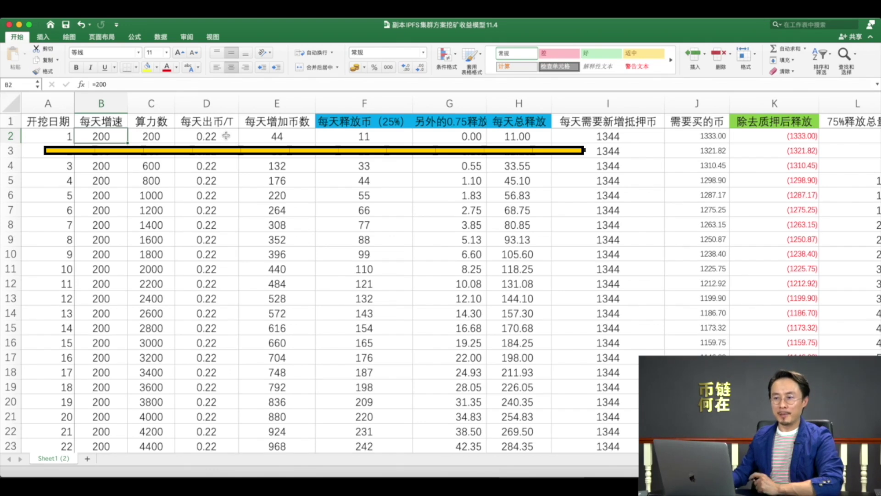
{"action": "left_click", "coordinate": [288, 138]}
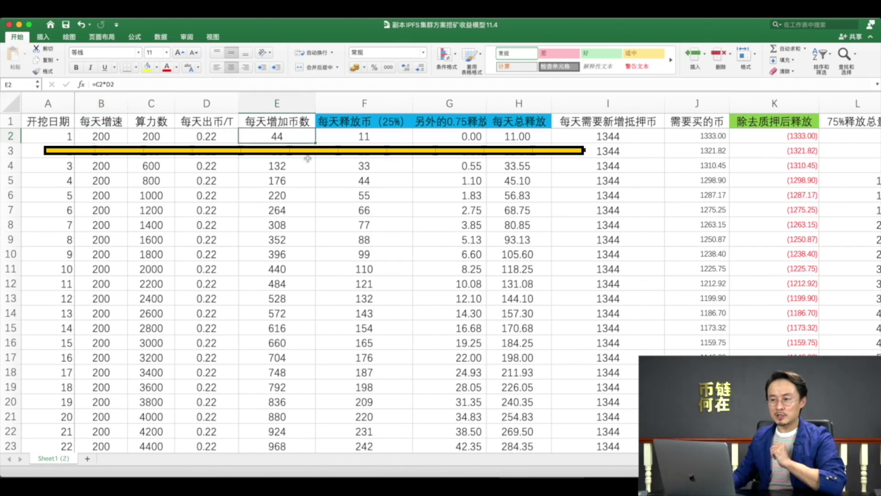
{"action": "left_click", "coordinate": [367, 134]}
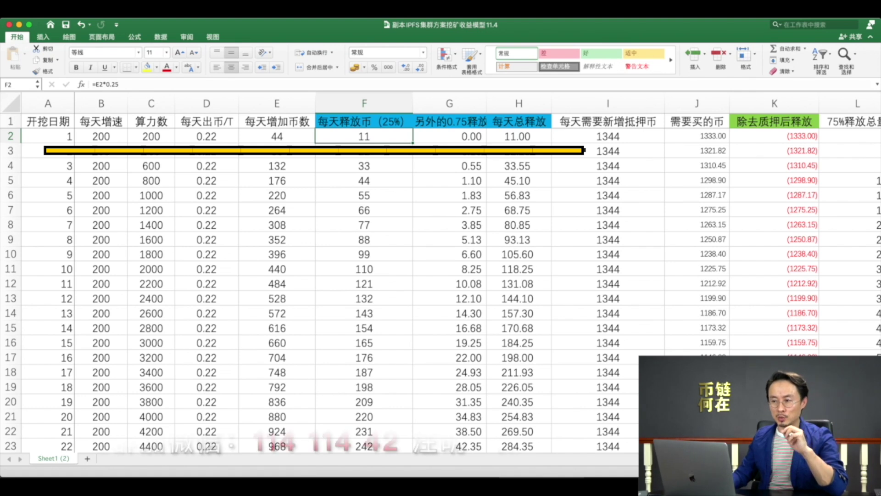
{"action": "left_click", "coordinate": [485, 140]}
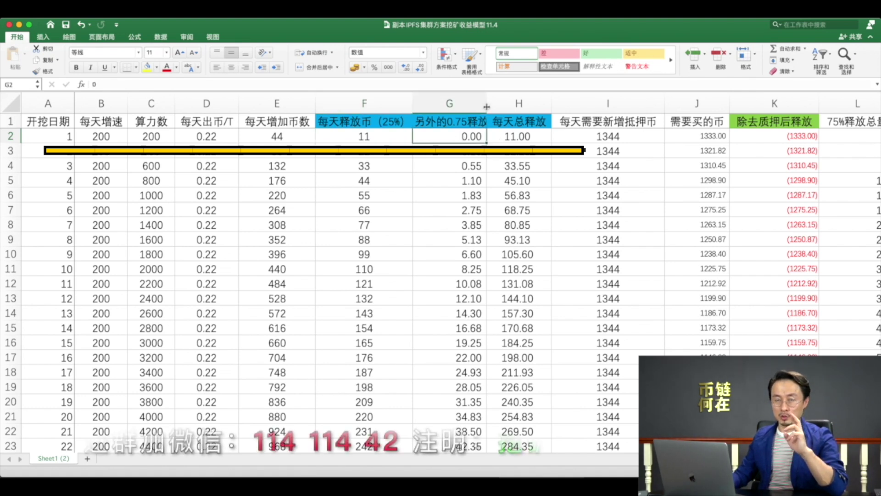
{"action": "left_click_drag", "start_coordinate": [486, 105], "coordinate": [499, 105]}
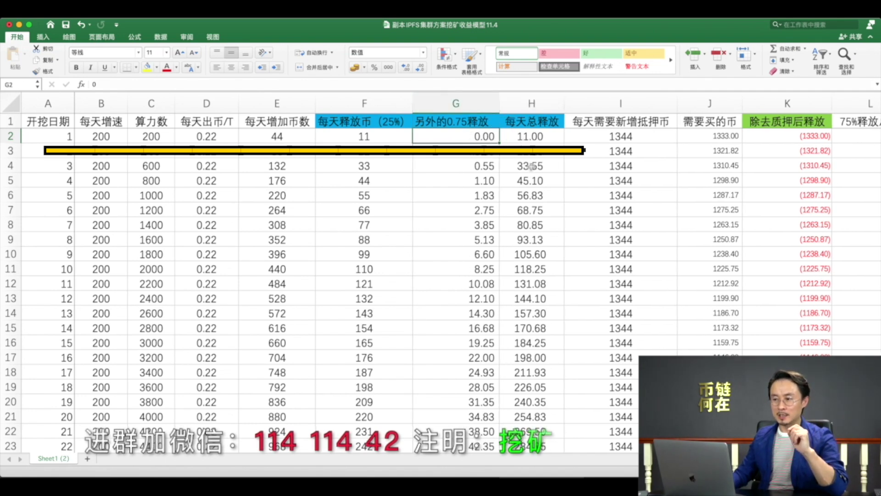
- Inspect the day-1 formulas for 每天总释放, 需要买的币 and 除去质押后释放
{"action": "left_click", "coordinate": [530, 136]}
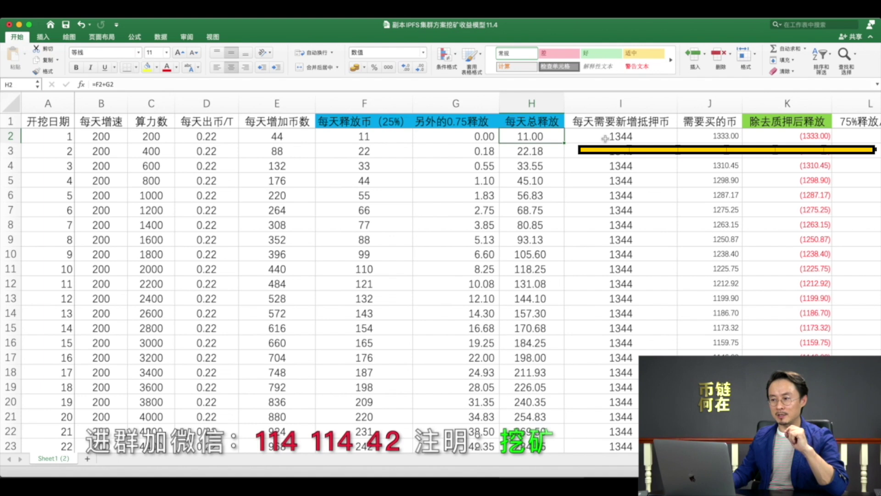
{"action": "scroll", "coordinate": [597, 137], "scroll_direction": "right", "scroll_amount": 5}
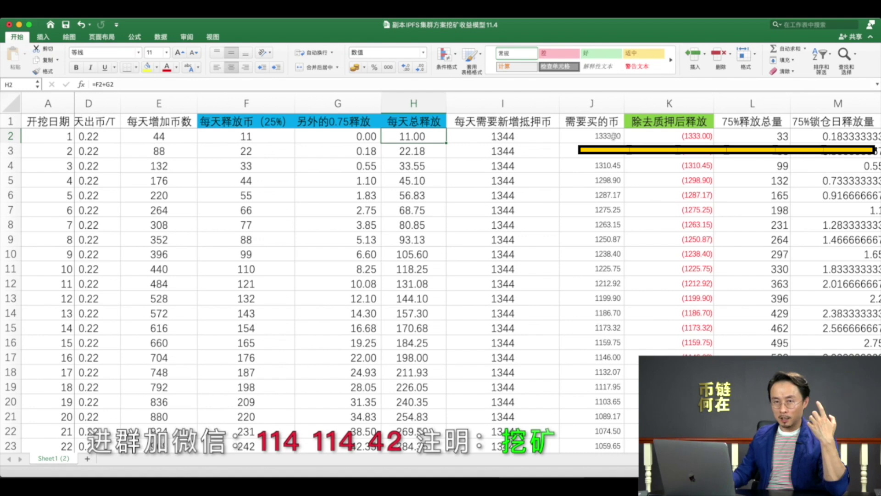
{"action": "left_click", "coordinate": [603, 136]}
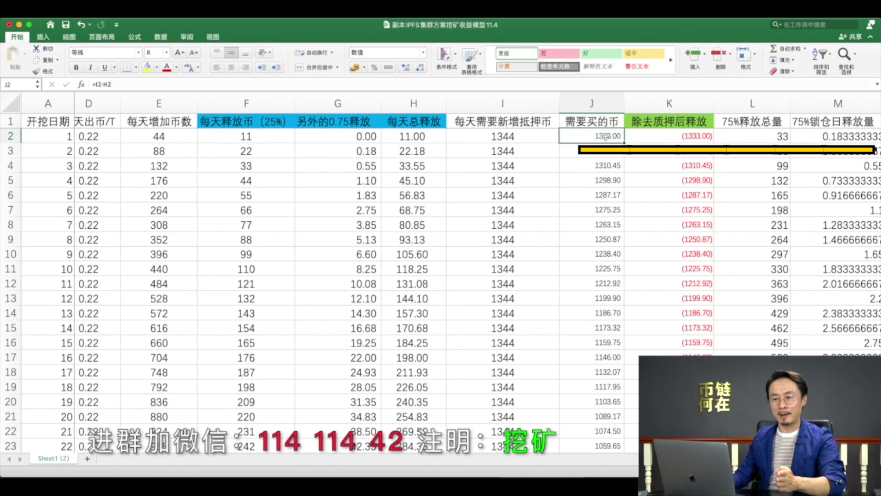
{"action": "key", "text": "Down"}
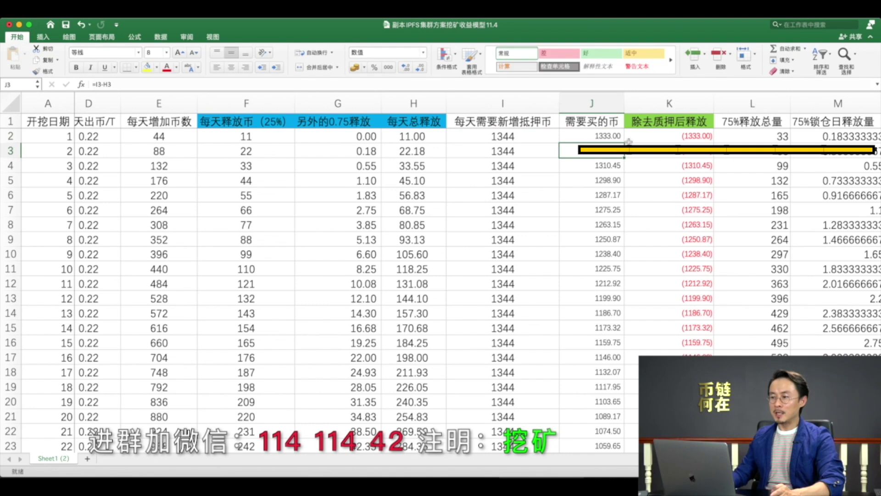
{"action": "left_click", "coordinate": [690, 137]}
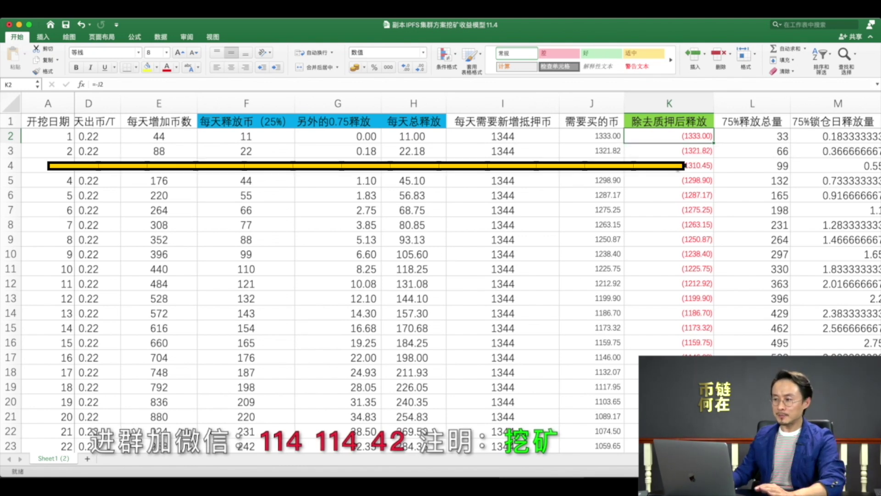
- Review the day-2 row from 每天增速 across to 需要买的币 and the 75% release columns
{"action": "scroll", "coordinate": [629, 156], "scroll_direction": "left", "scroll_amount": 3}
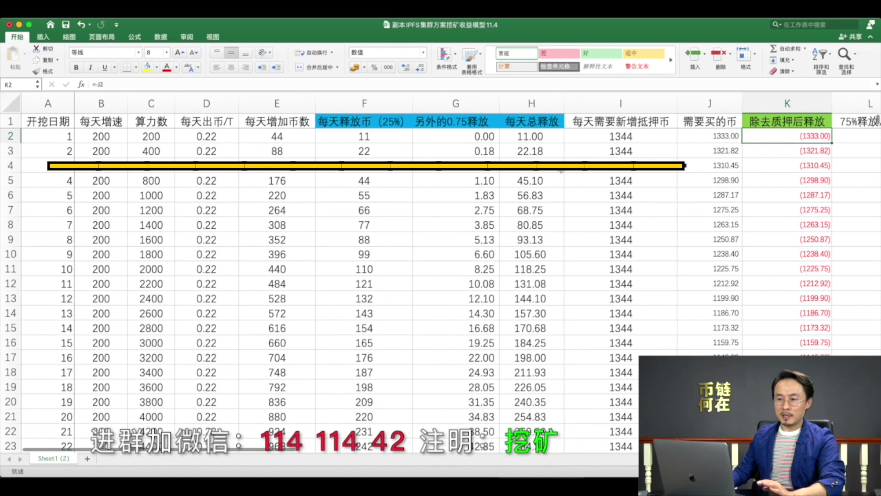
{"action": "left_click", "coordinate": [104, 152]}
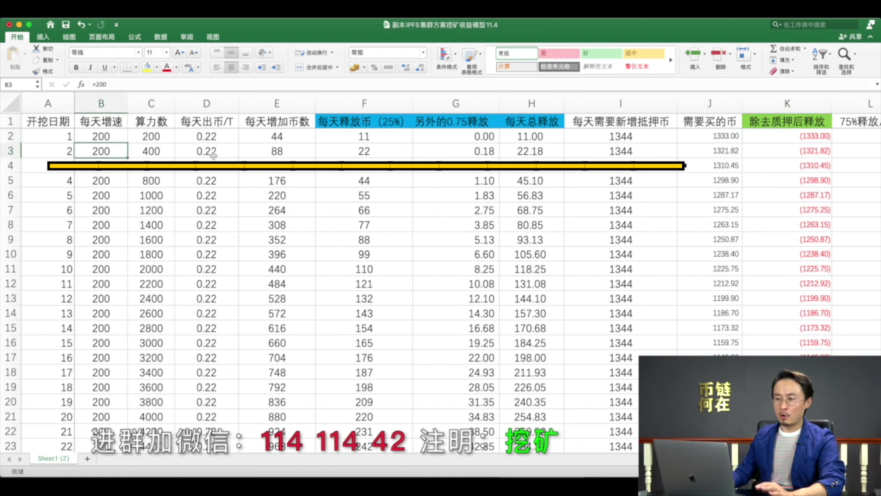
{"action": "left_click", "coordinate": [188, 156]}
{"action": "key", "text": "Right"}
{"action": "left_click", "coordinate": [628, 153]}
{"action": "scroll", "coordinate": [627, 153], "scroll_direction": "right", "scroll_amount": 1}
{"action": "left_click", "coordinate": [661, 153]}
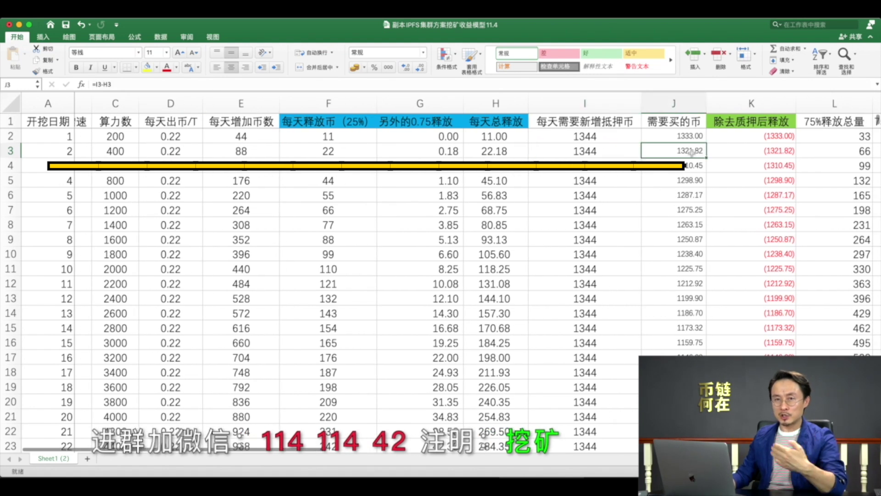
{"action": "scroll", "coordinate": [659, 153], "scroll_direction": "right", "scroll_amount": 2}
{"action": "scroll", "coordinate": [660, 153], "scroll_direction": "right", "scroll_amount": 2}
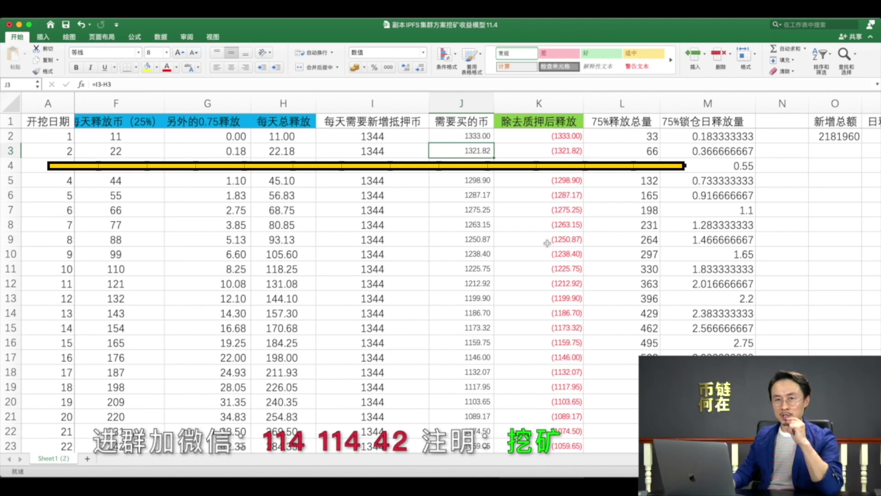
- Select the whole 除去质押后释放 column and follow its daily values down to the green row 77
{"action": "left_click", "coordinate": [539, 103]}
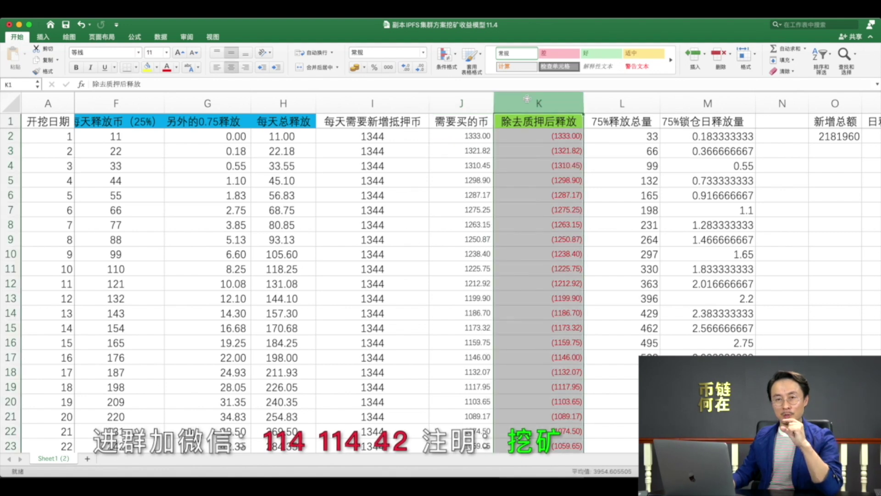
{"action": "scroll", "coordinate": [560, 180], "scroll_direction": "down", "scroll_amount": 4}
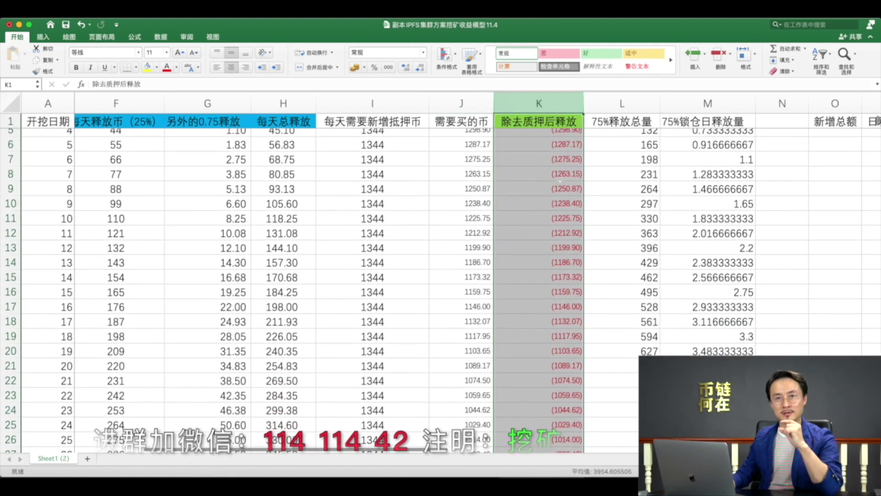
{"action": "scroll", "coordinate": [560, 181], "scroll_direction": "down", "scroll_amount": 7}
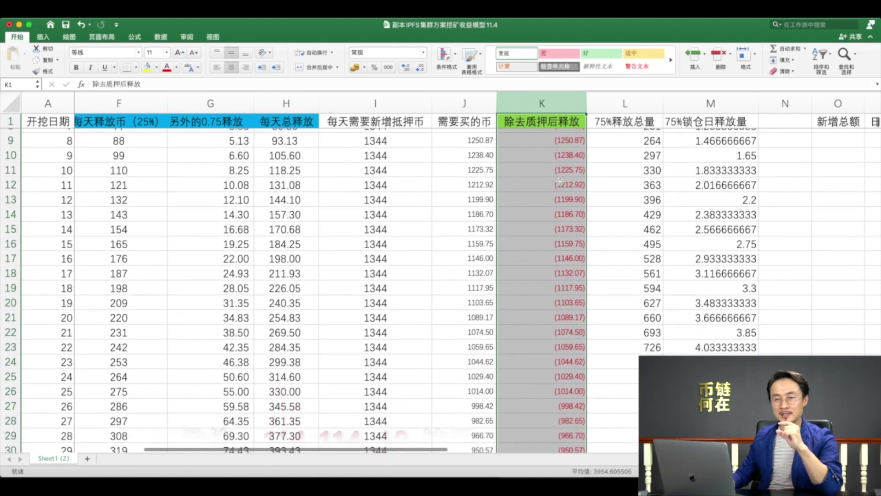
{"action": "scroll", "coordinate": [560, 182], "scroll_direction": "down", "scroll_amount": 7}
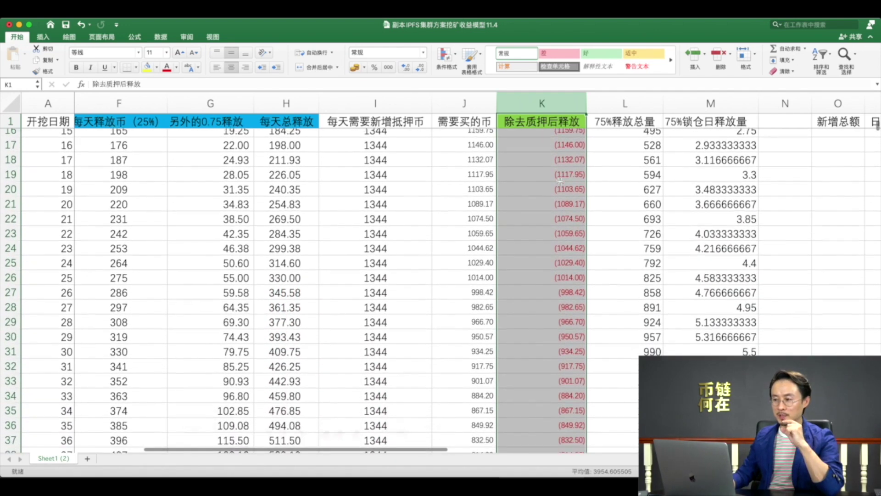
{"action": "scroll", "coordinate": [560, 182], "scroll_direction": "down", "scroll_amount": 1}
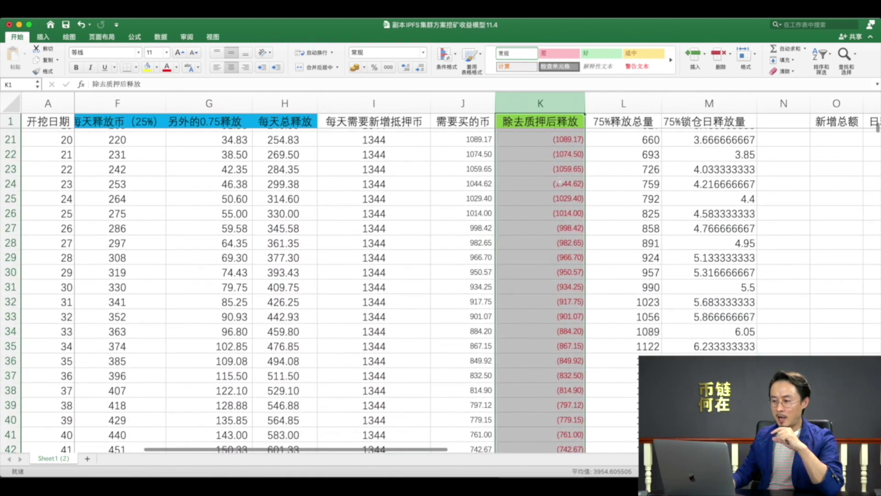
{"action": "scroll", "coordinate": [560, 181], "scroll_direction": "down", "scroll_amount": 14}
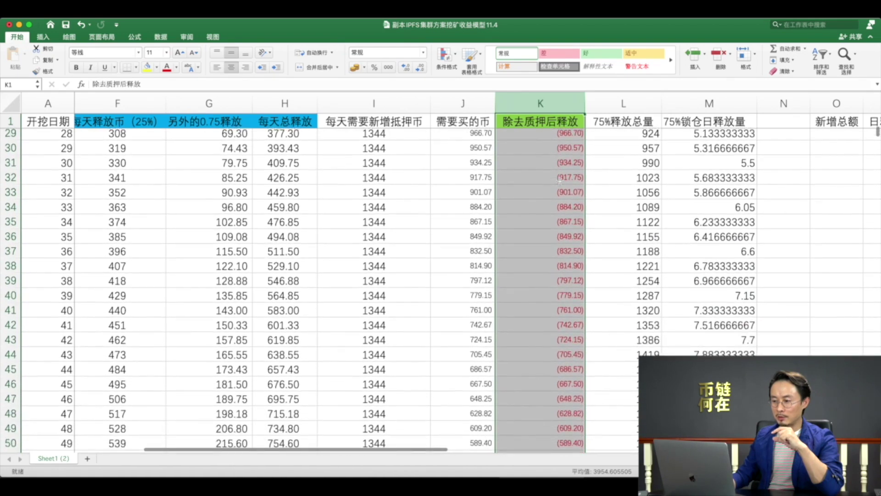
{"action": "scroll", "coordinate": [560, 181], "scroll_direction": "down", "scroll_amount": 20}
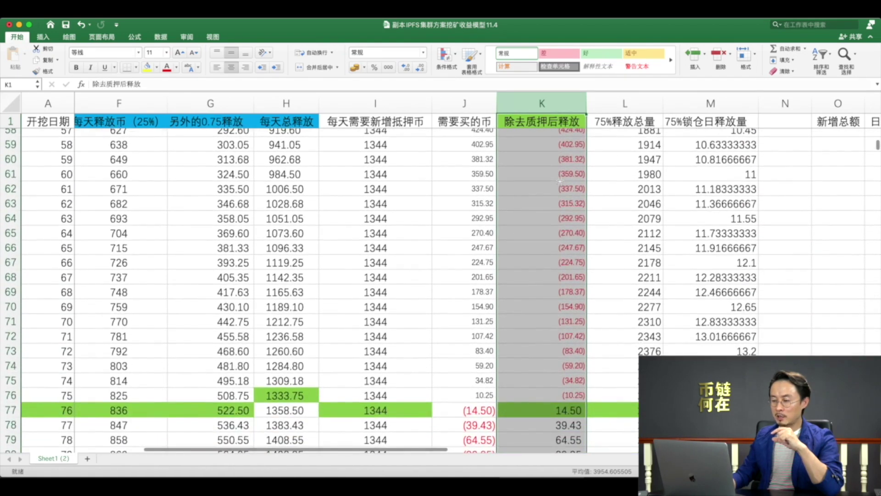
- Examine row 77 by selecting its 除去质押后释放 cell, the entire row and its 开挖日期 cell
{"action": "left_click", "coordinate": [553, 337]}
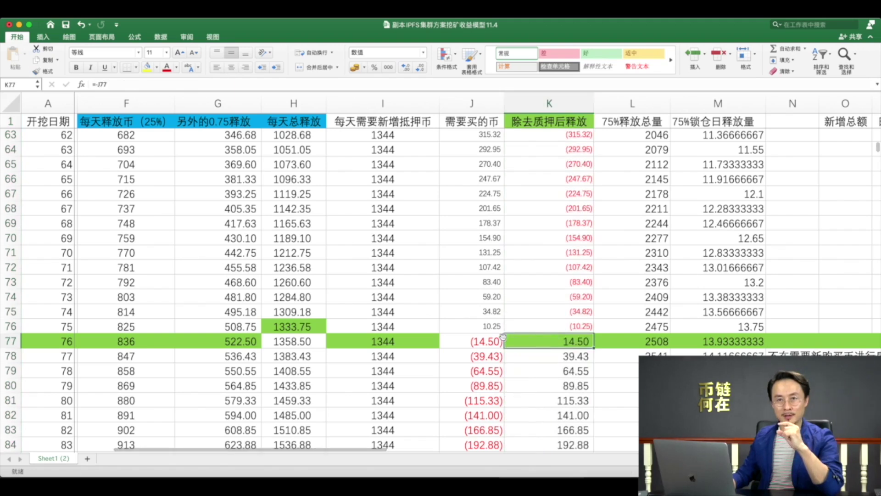
{"action": "left_click", "coordinate": [13, 342]}
{"action": "left_click", "coordinate": [34, 344]}
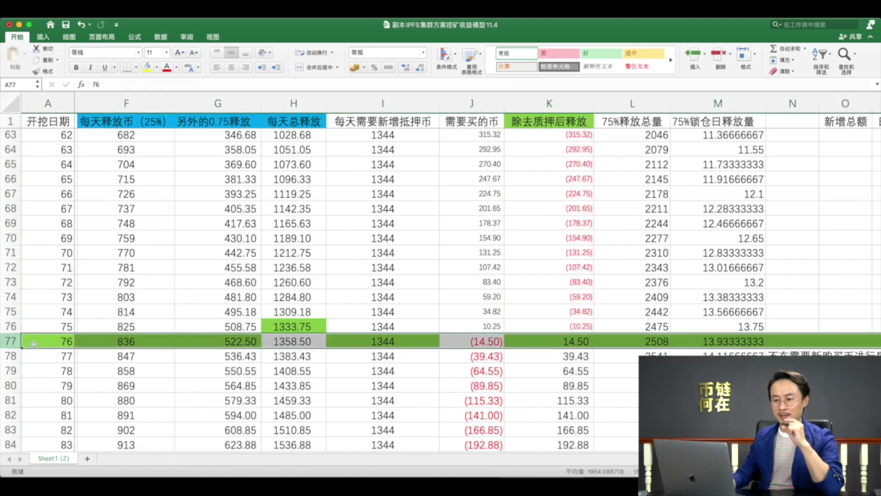
{"action": "scroll", "coordinate": [257, 356], "scroll_direction": "right", "scroll_amount": 1}
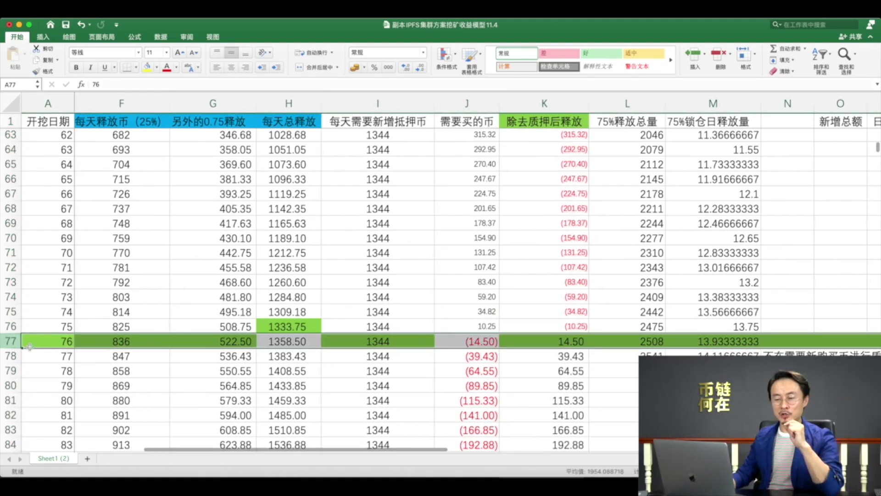
{"action": "left_click", "coordinate": [55, 342]}
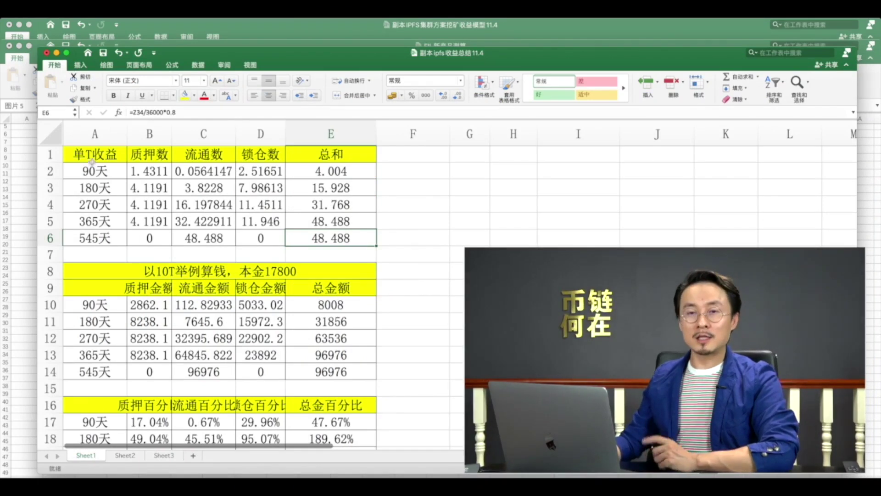
- Highlight the 365天 row of the 单T收益 table and enter 40 beside it in F5
{"action": "left_click", "coordinate": [96, 135]}
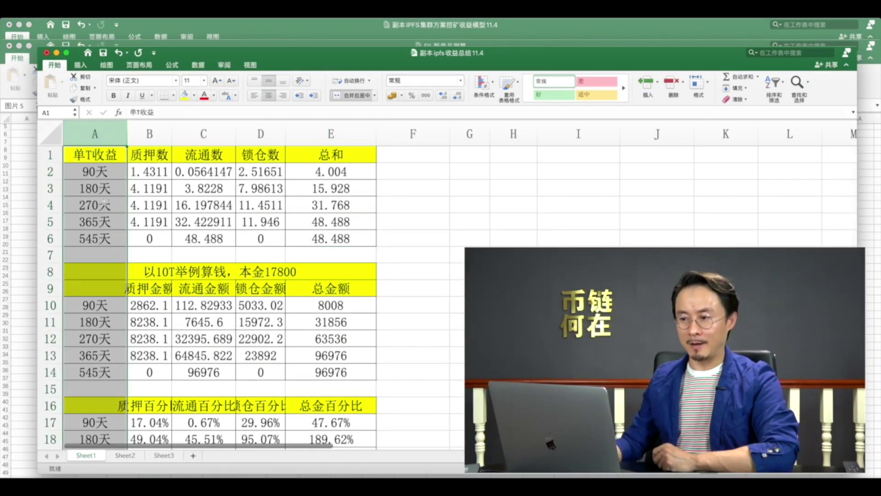
{"action": "left_click_drag", "start_coordinate": [95, 222], "coordinate": [327, 227]}
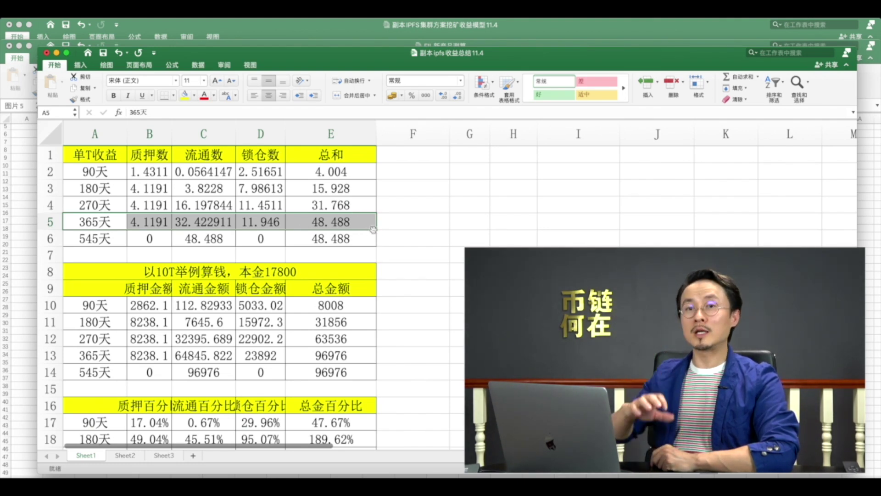
{"action": "left_click", "coordinate": [397, 225]}
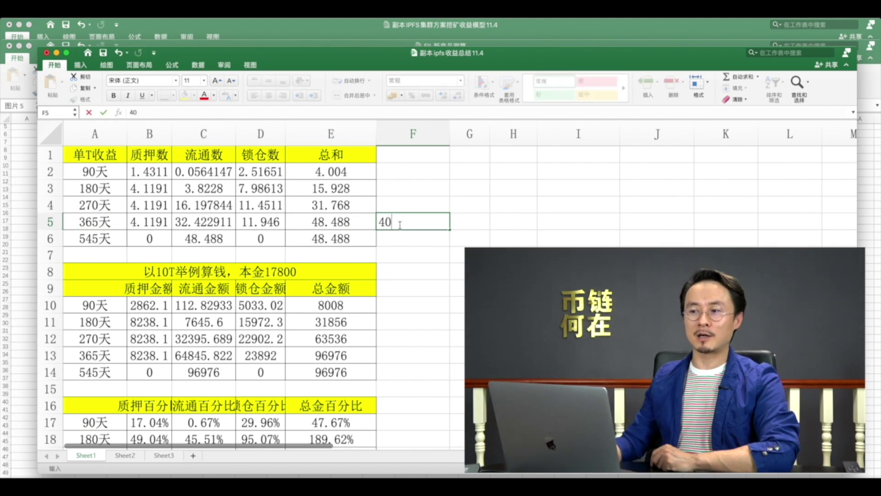
{"action": "key", "text": "Return"}
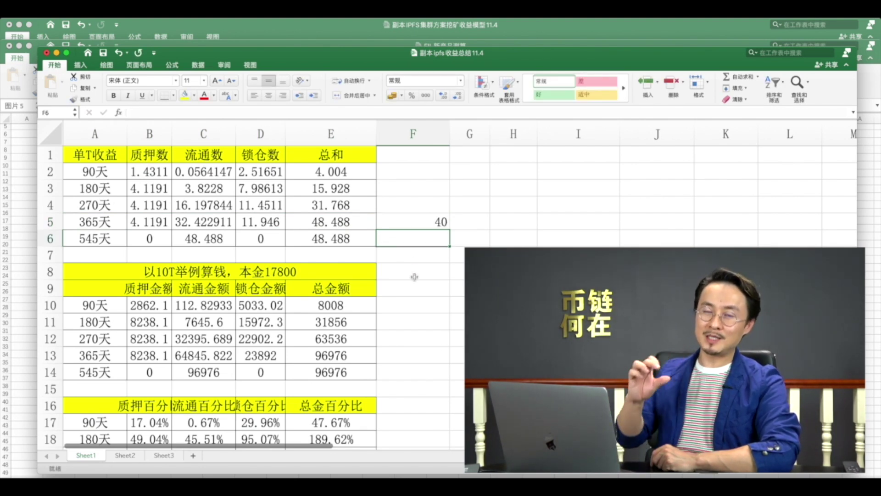
- Set the 币价 in B27 to 200 and check the 收益 formula in C27
{"action": "scroll", "coordinate": [414, 277], "scroll_direction": "down", "scroll_amount": 10}
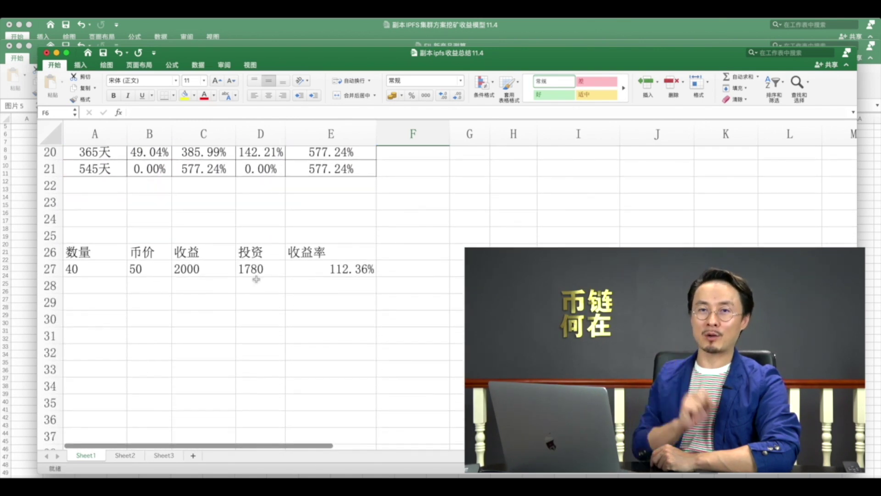
{"action": "left_click", "coordinate": [155, 271]}
{"action": "type", "text": "20"}
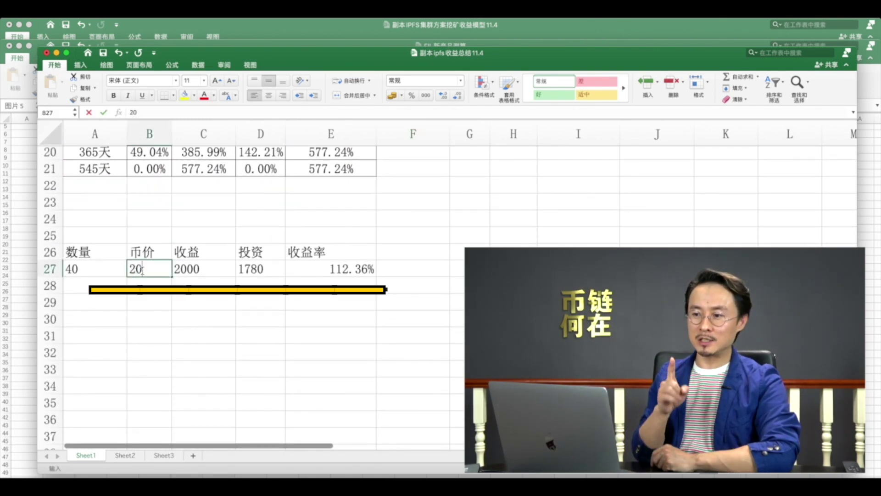
{"action": "type", "text": "0"}
{"action": "left_click", "coordinate": [198, 312]}
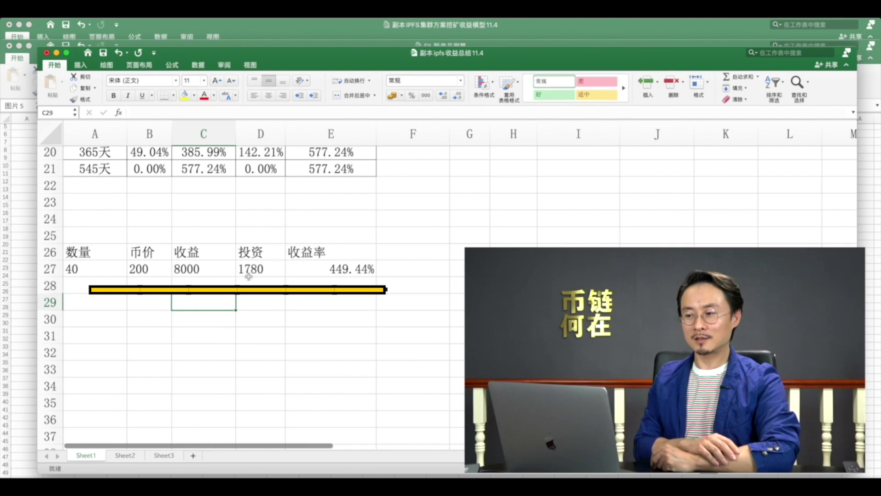
{"action": "left_click", "coordinate": [177, 269]}
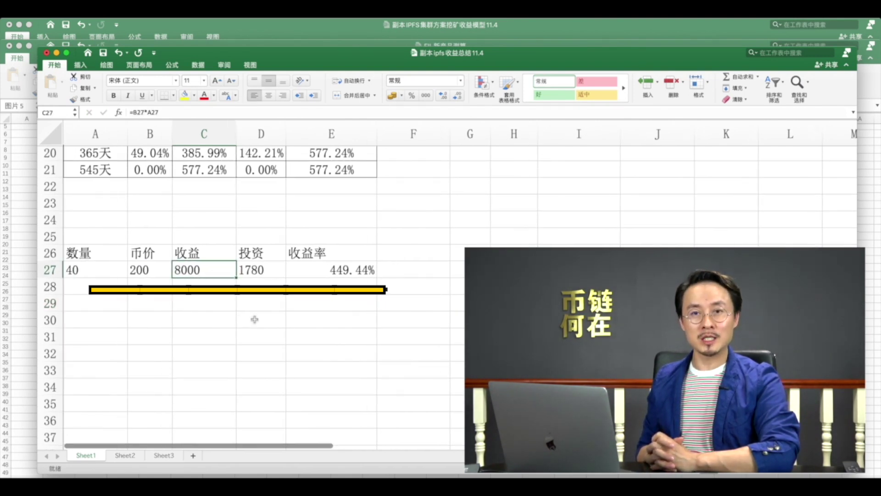
- Select the 545天 row, A6 to E6, in the 单T收益 table to review it
{"action": "scroll", "coordinate": [255, 319], "scroll_direction": "up", "scroll_amount": 10}
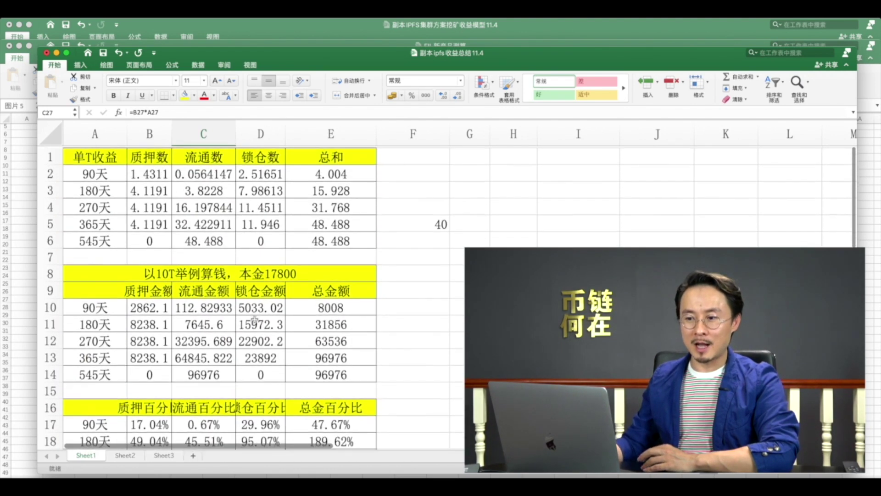
{"action": "left_click_drag", "start_coordinate": [95, 238], "coordinate": [324, 240]}
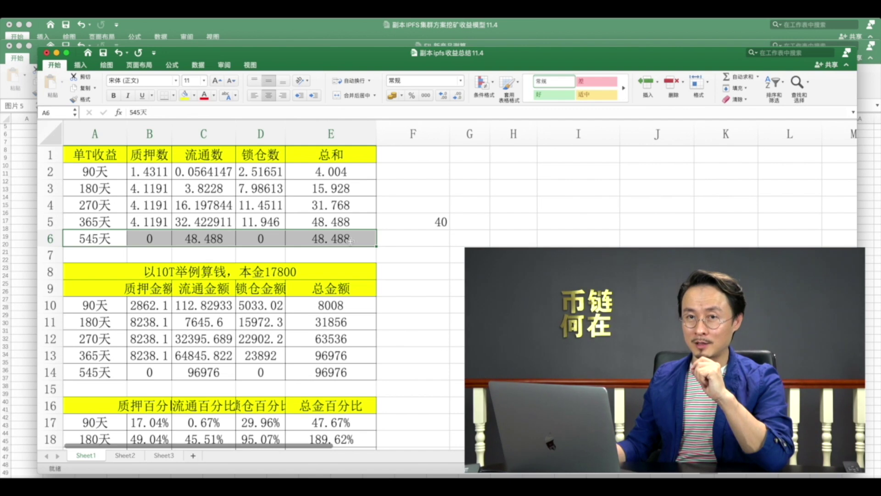
- Review the 币价 in B27 and the 收益率 formula in E27 of the return estimate
{"action": "scroll", "coordinate": [350, 241], "scroll_direction": "down", "scroll_amount": 1}
{"action": "scroll", "coordinate": [350, 241], "scroll_direction": "down", "scroll_amount": 10}
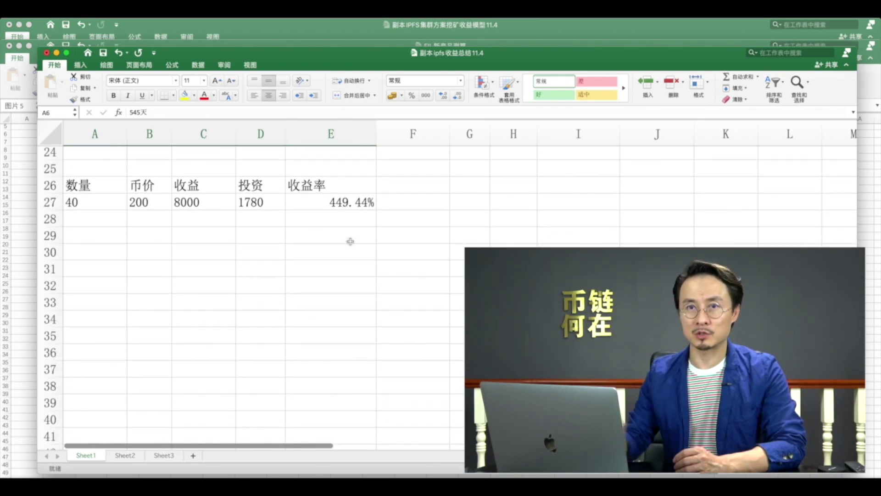
{"action": "scroll", "coordinate": [348, 241], "scroll_direction": "up", "scroll_amount": 1}
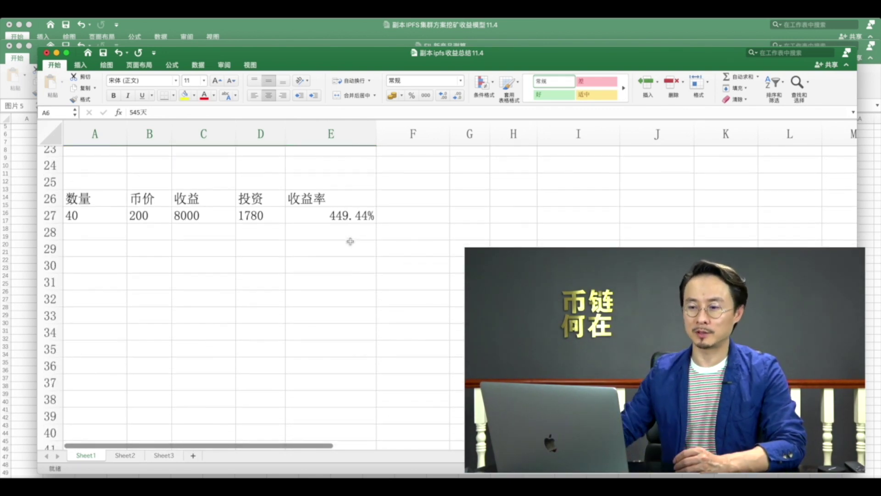
{"action": "left_click", "coordinate": [141, 217]}
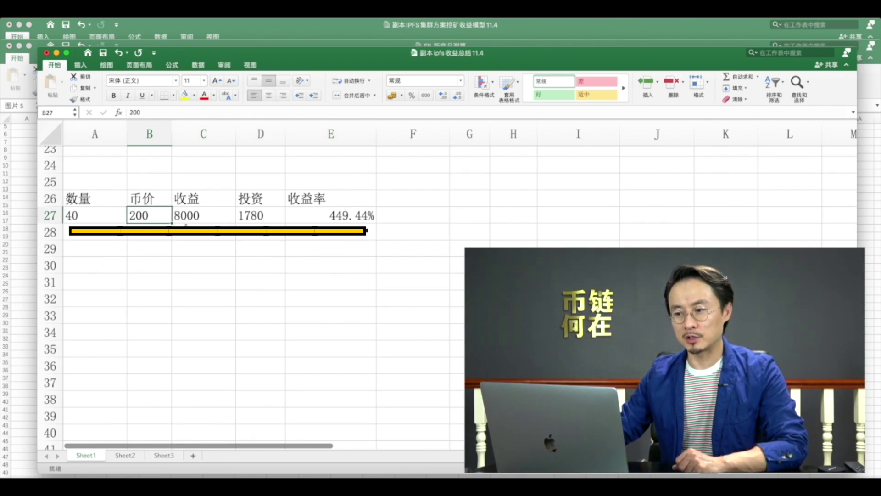
{"action": "left_click", "coordinate": [325, 219]}
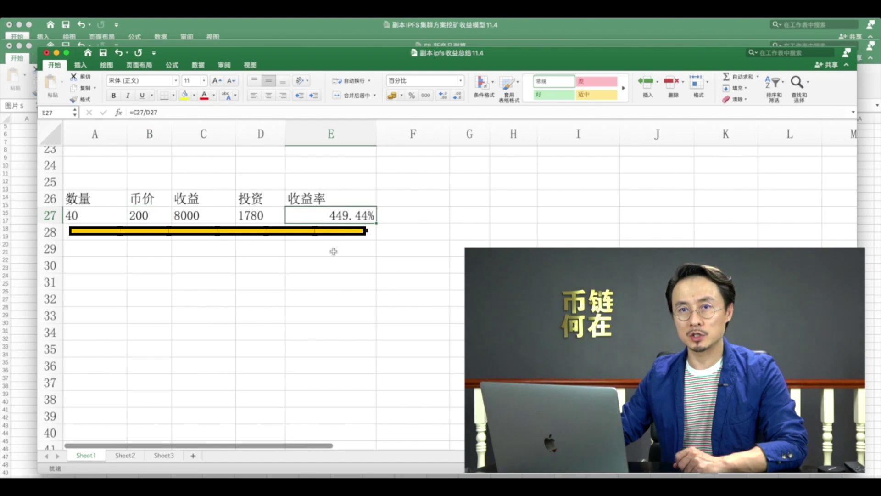
- Set the 币价 in B27 to 100 to recalculate the 收益 and 收益率
{"action": "left_click", "coordinate": [137, 215]}
{"action": "type", "text": "100"}
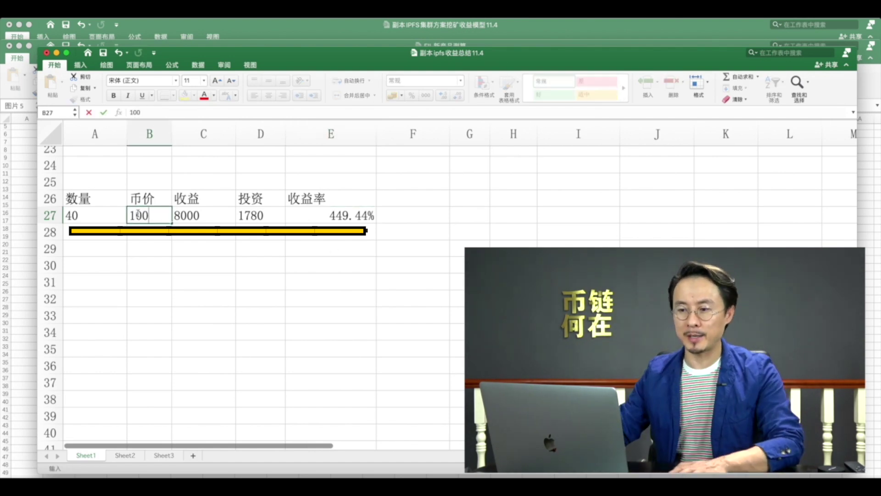
{"action": "left_click", "coordinate": [228, 249]}
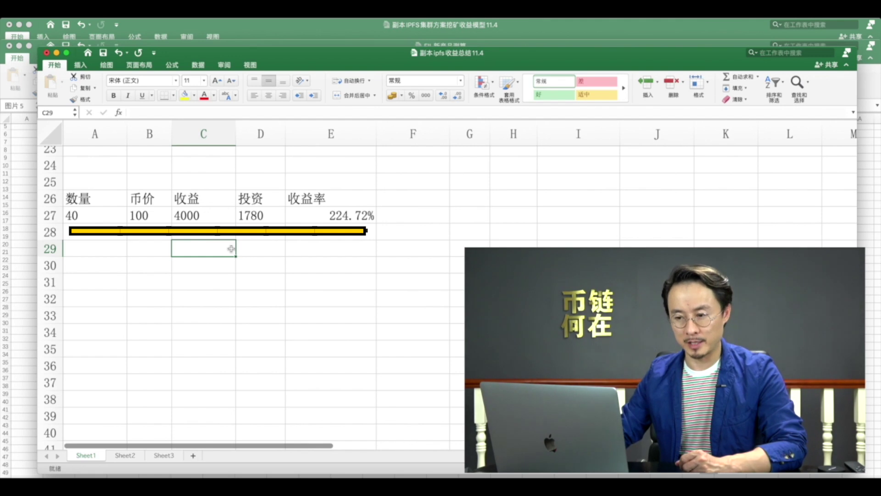
- Lower the 币价 in B27 to 50 to recalculate the estimated return
{"action": "left_click", "coordinate": [147, 217]}
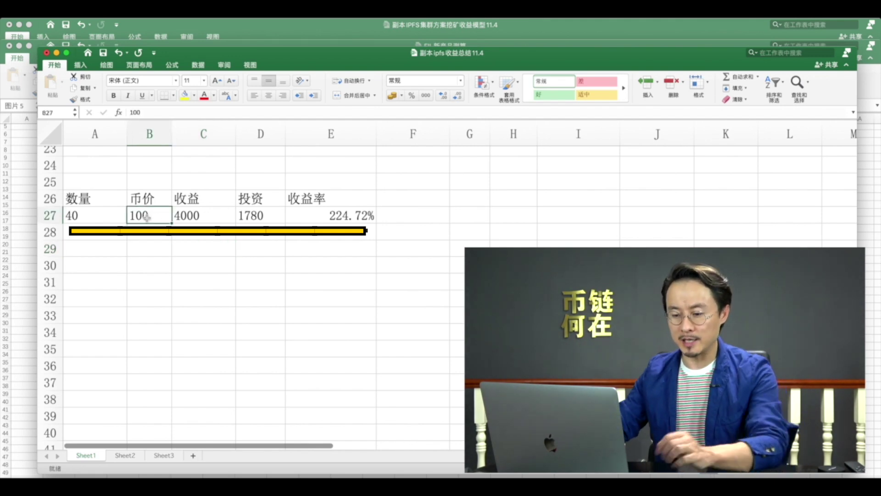
{"action": "type", "text": "50"}
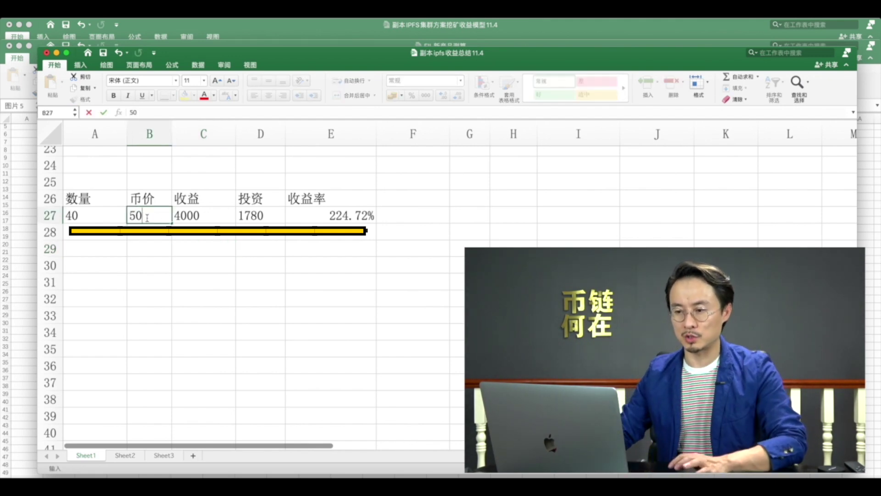
{"action": "key", "text": "Return"}
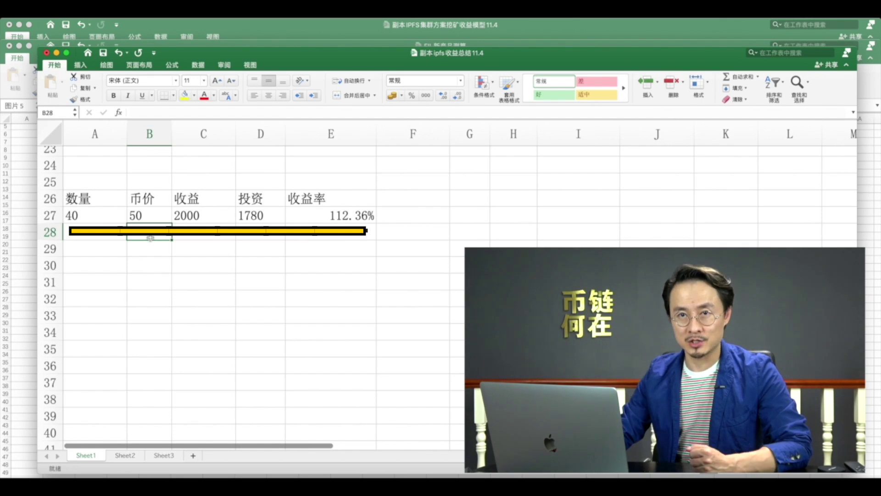
- Review the 以10T举例算钱 table by selecting its heading and inspecting the 总金额 formula for 545天 in E14
{"action": "scroll", "coordinate": [150, 238], "scroll_direction": "up", "scroll_amount": 6}
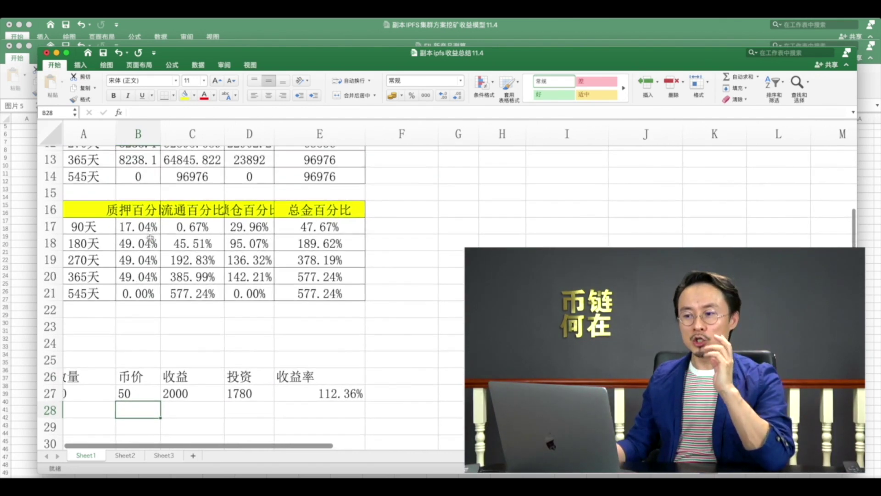
{"action": "scroll", "coordinate": [150, 238], "scroll_direction": "left", "scroll_amount": 2}
{"action": "scroll", "coordinate": [150, 238], "scroll_direction": "up", "scroll_amount": 1}
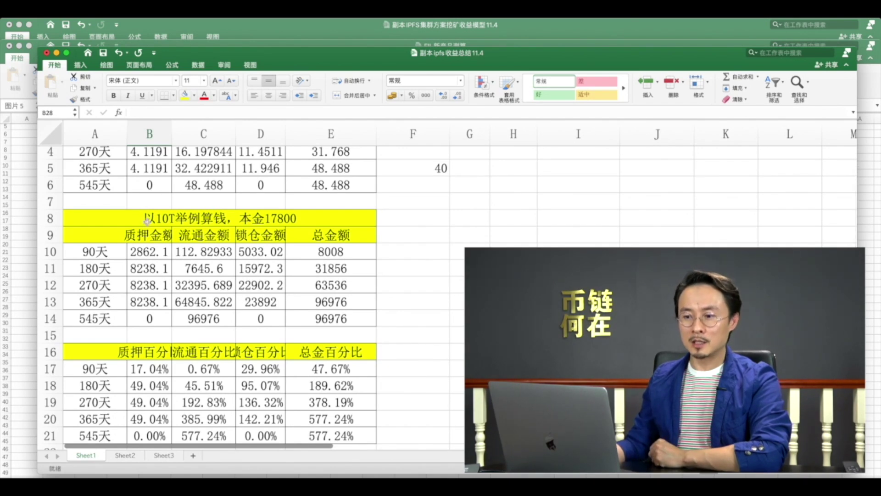
{"action": "left_click", "coordinate": [177, 219]}
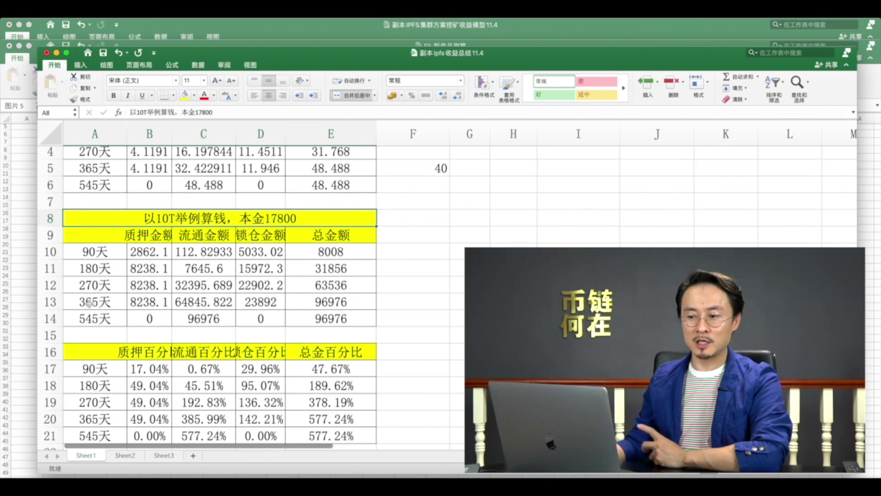
{"action": "double_click", "coordinate": [317, 319]}
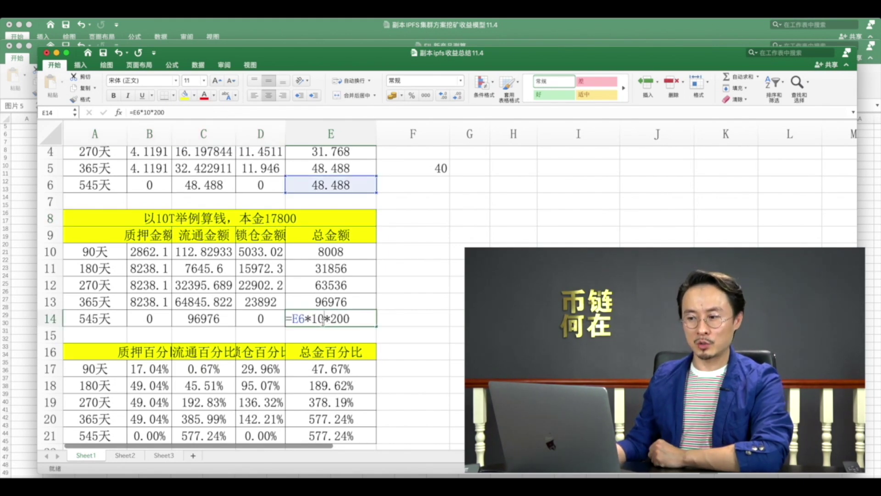
{"action": "key", "text": "Escape"}
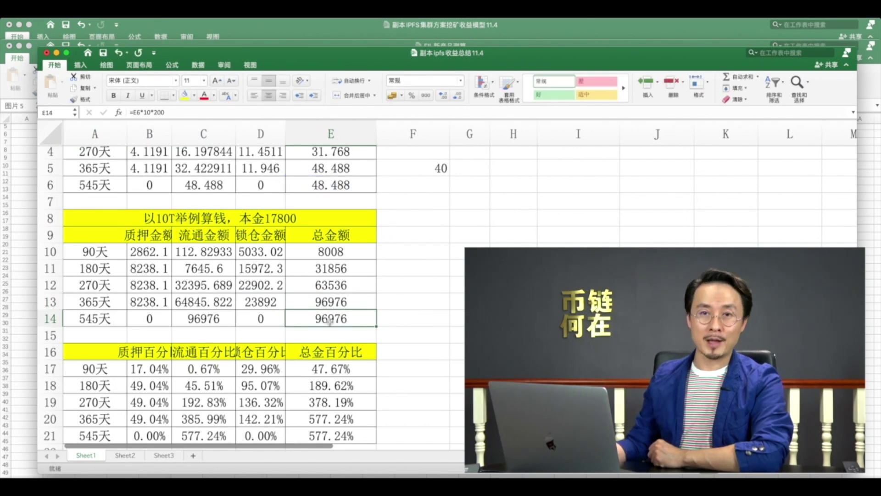